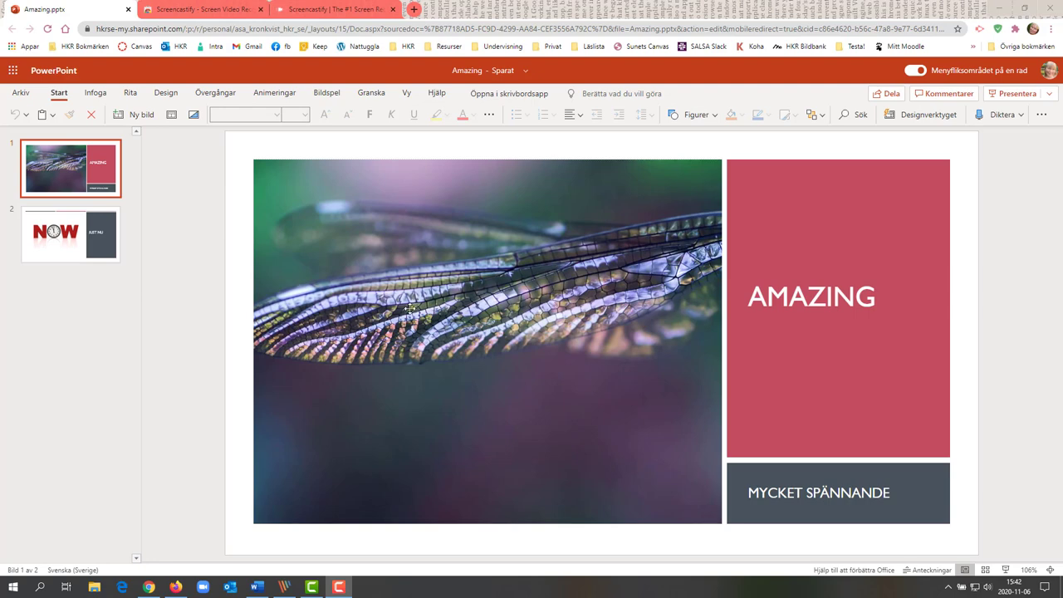
# Show the Slide Show (Bildspel) ribbon options for Amazing.pptx in PowerPoint Online
pyautogui.click(329, 94)
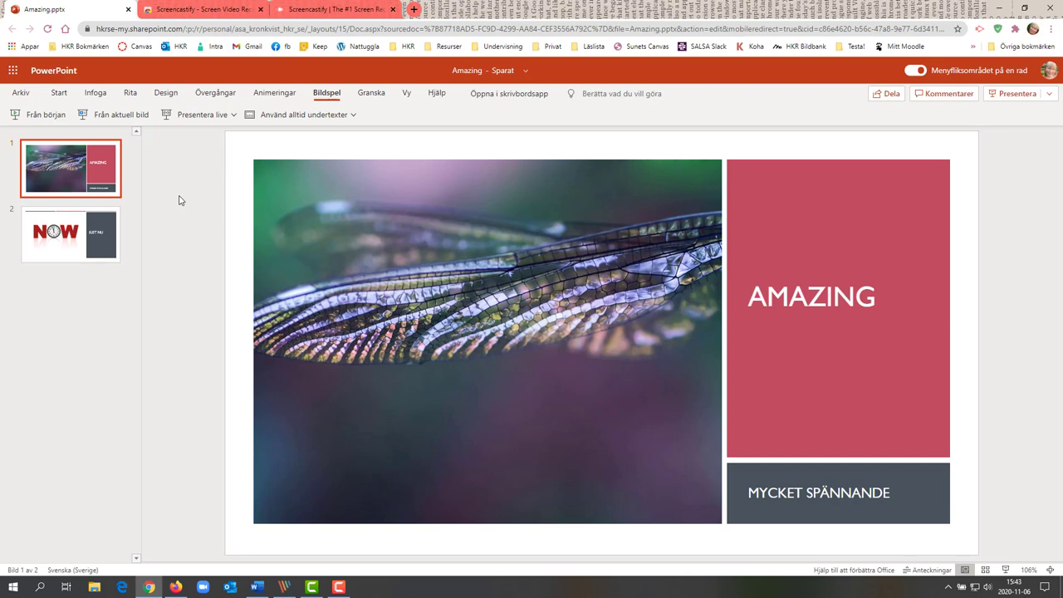
# View the screencastify.com homepage, then the Screencastify – Screen Video Recorder Chrome Web Store page
pyautogui.click(316, 10)
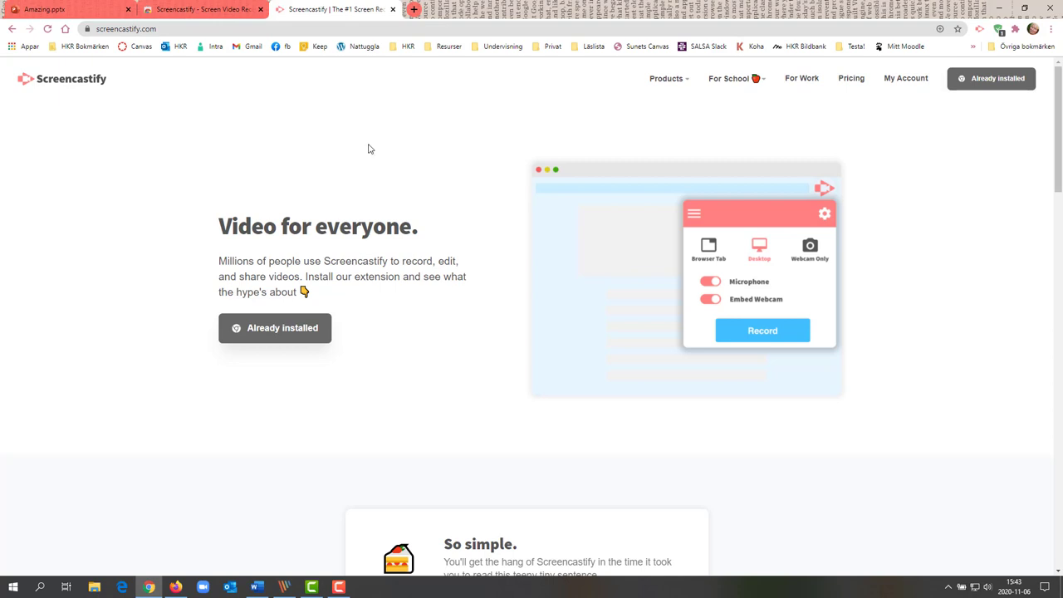
pyautogui.click(228, 12)
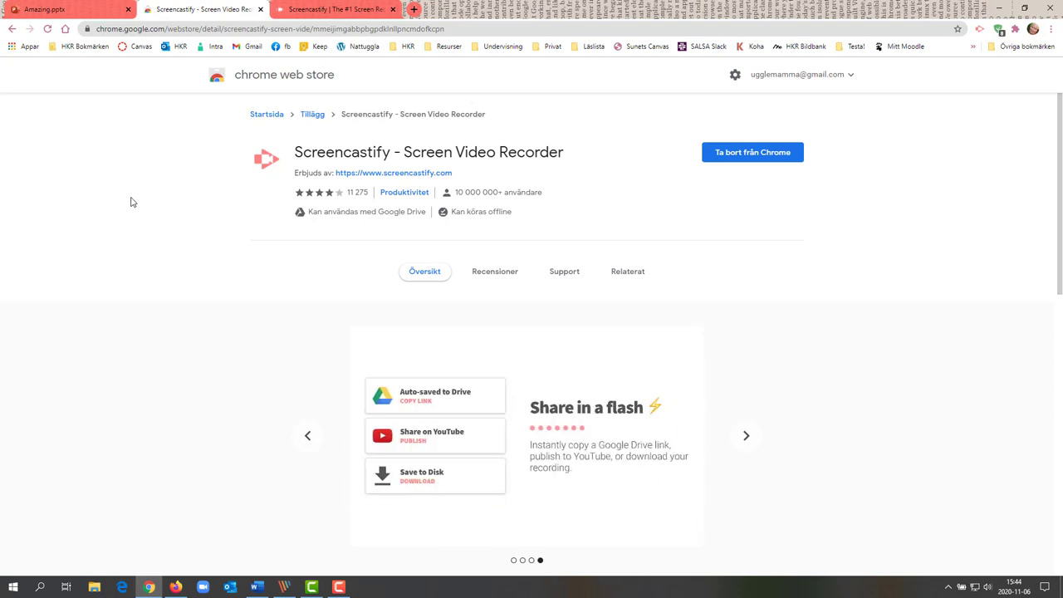
# Return to the Amazing.pptx presentation in PowerPoint Online
pyautogui.click(87, 10)
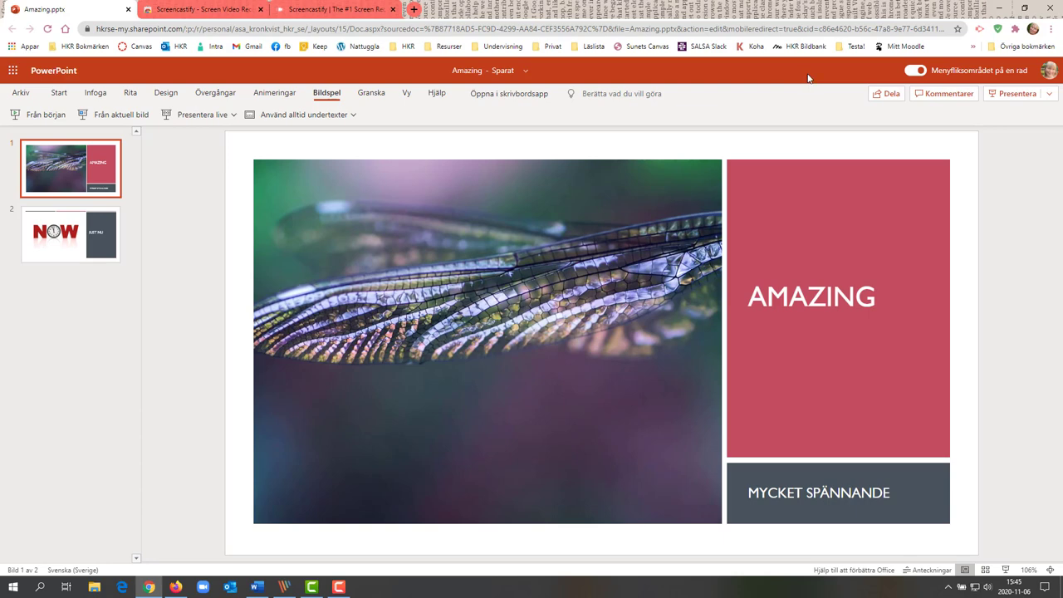
# Start a Screencastify Desktop recording sharing the entire screen, Skärm 1
pyautogui.click(980, 30)
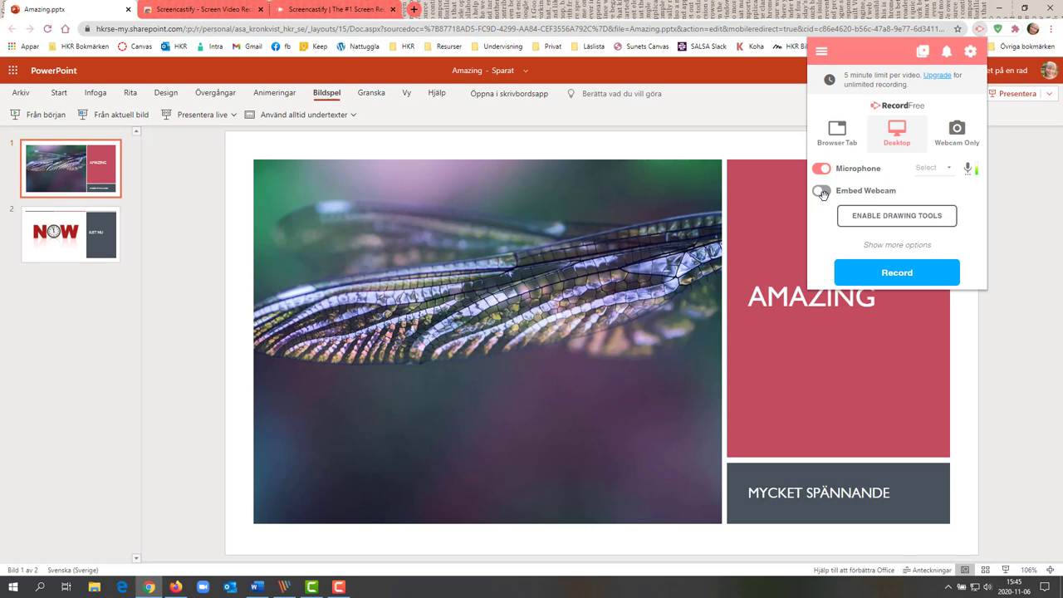
pyautogui.click(896, 275)
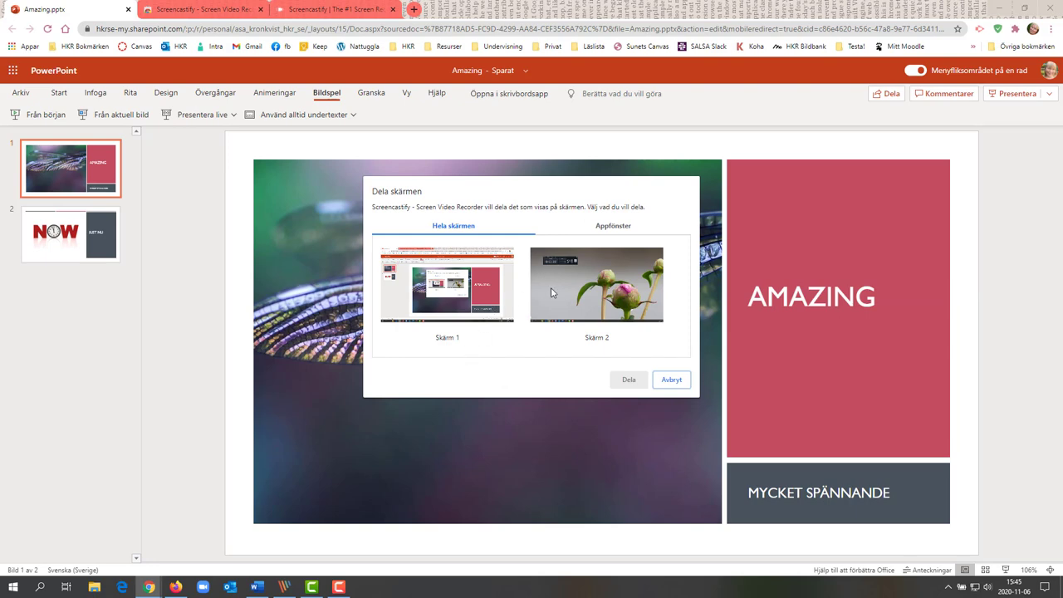
pyautogui.click(459, 308)
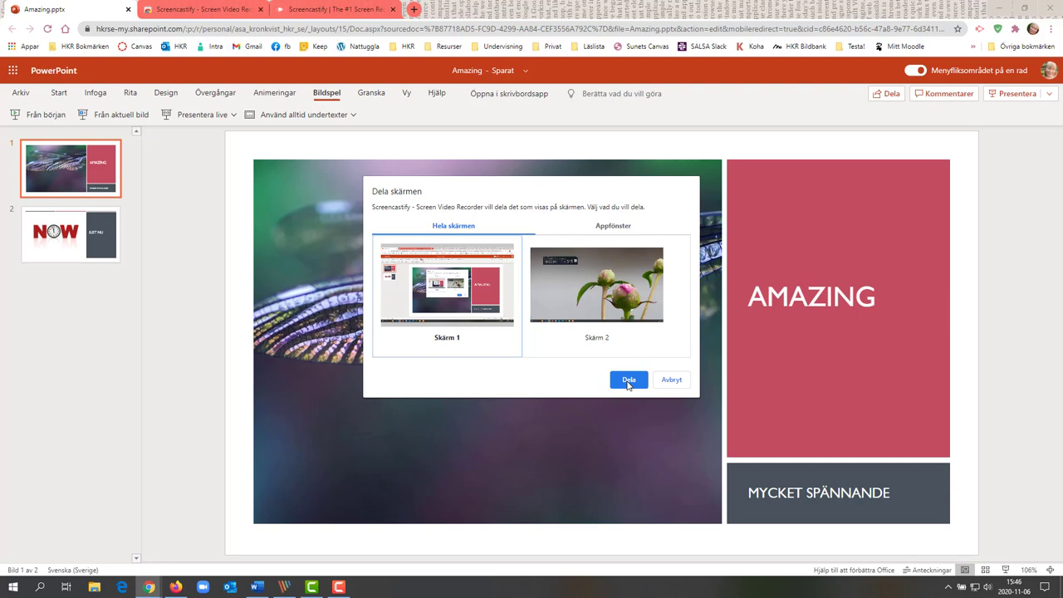
pyautogui.click(629, 380)
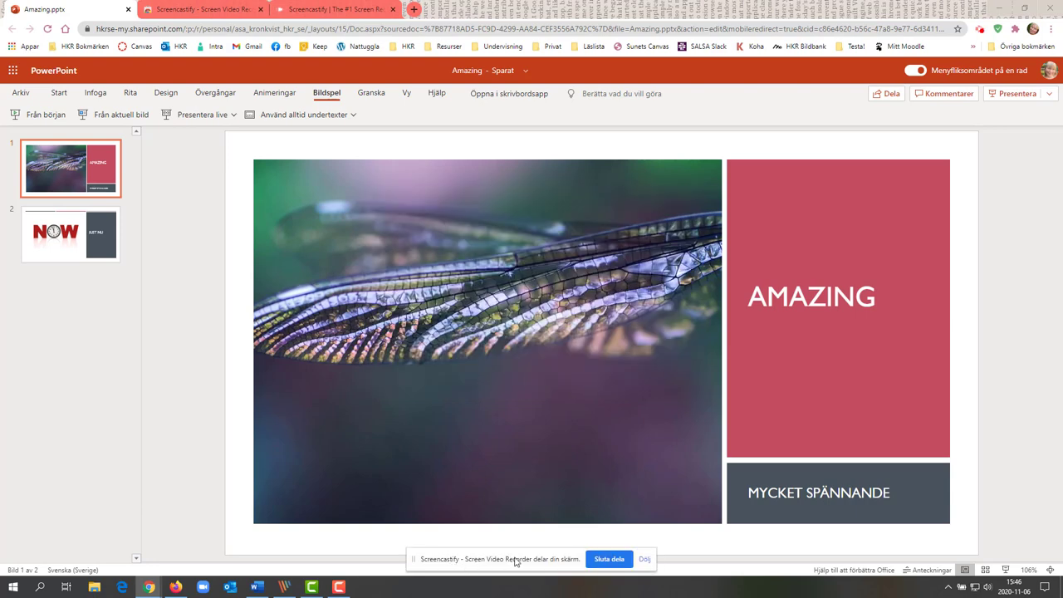
# Hide the sharing notice and run the slideshow from the AMAZING slide to JUST NU, then exit
pyautogui.click(645, 560)
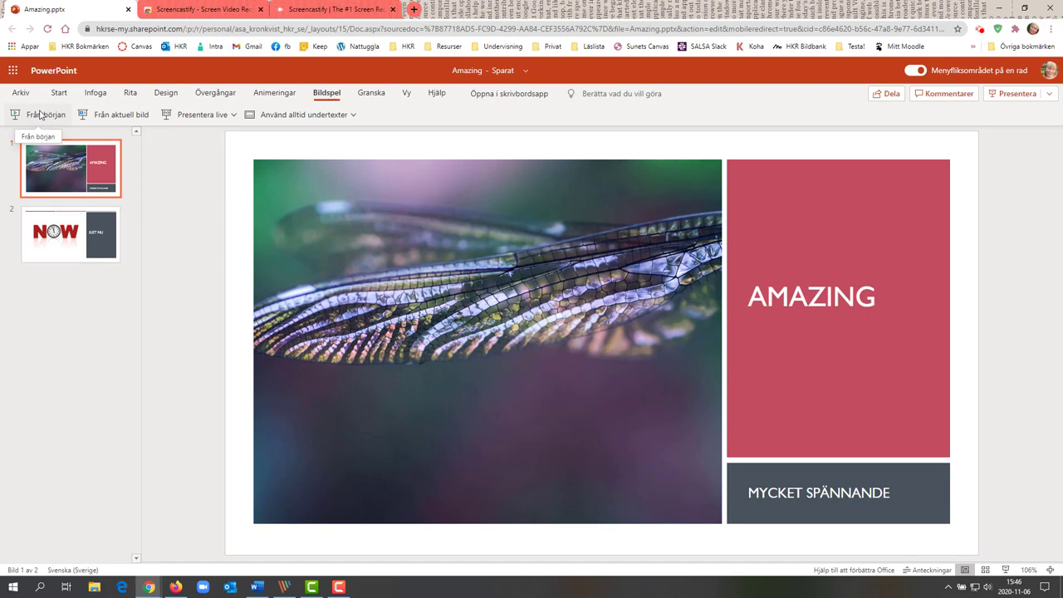
pyautogui.click(40, 114)
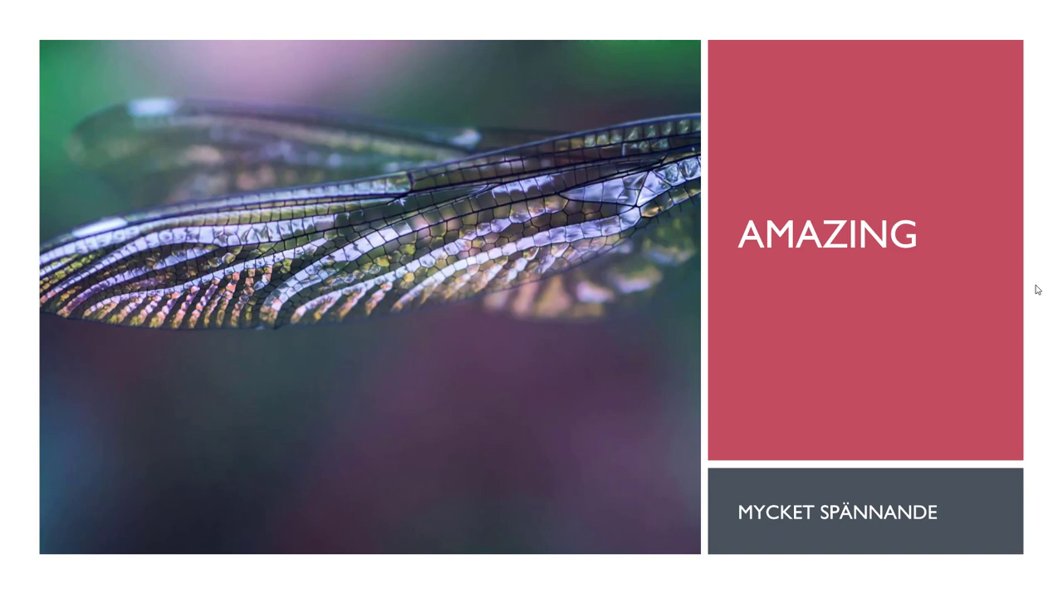
pyautogui.click(1037, 289)
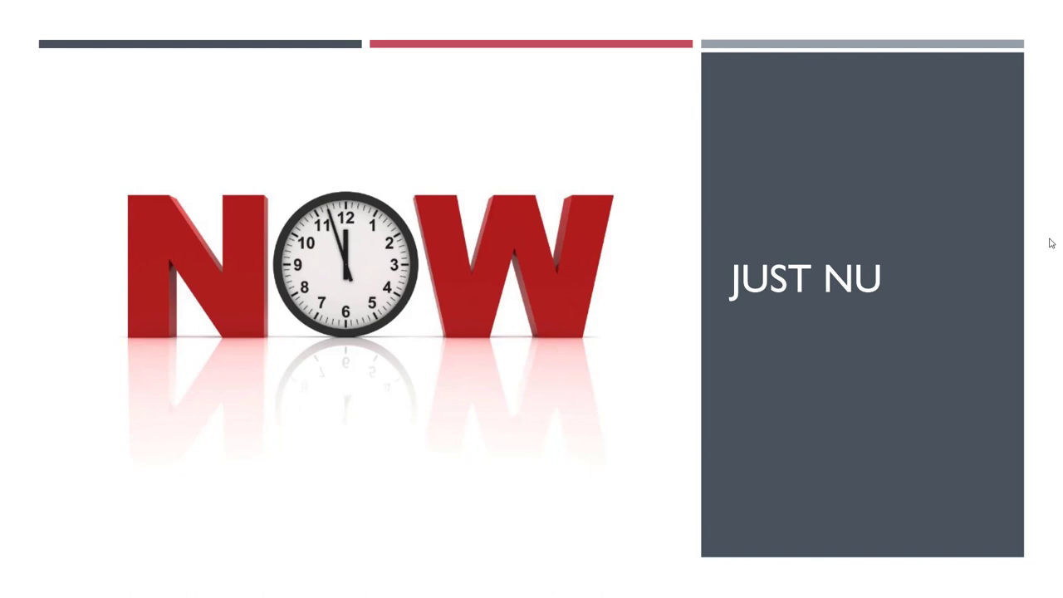
pyautogui.press('Escape')
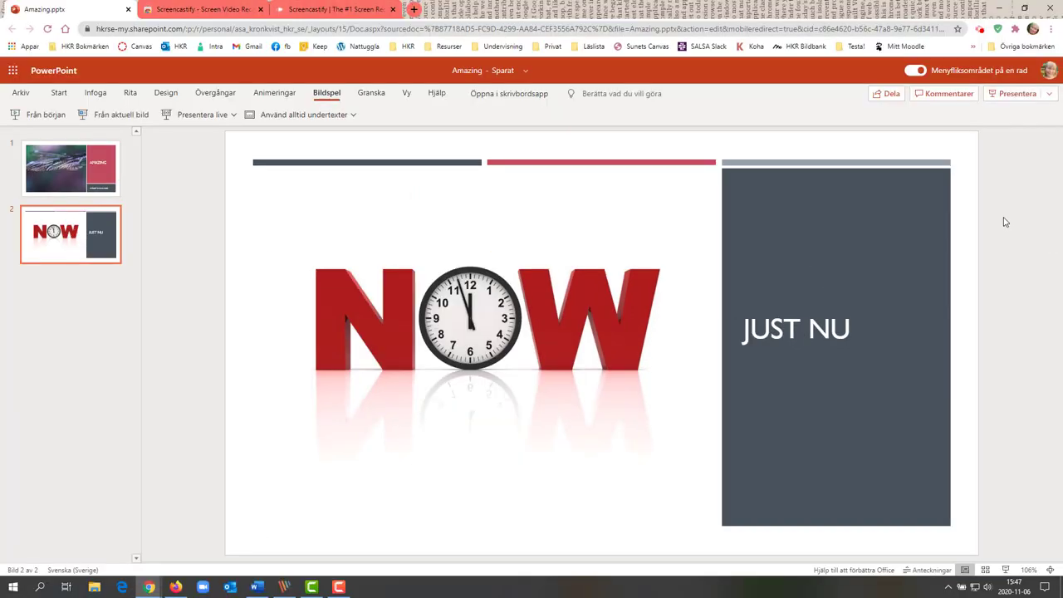
# Stop the Screencastify recording and load the 1:14 video into the editor
pyautogui.click(981, 29)
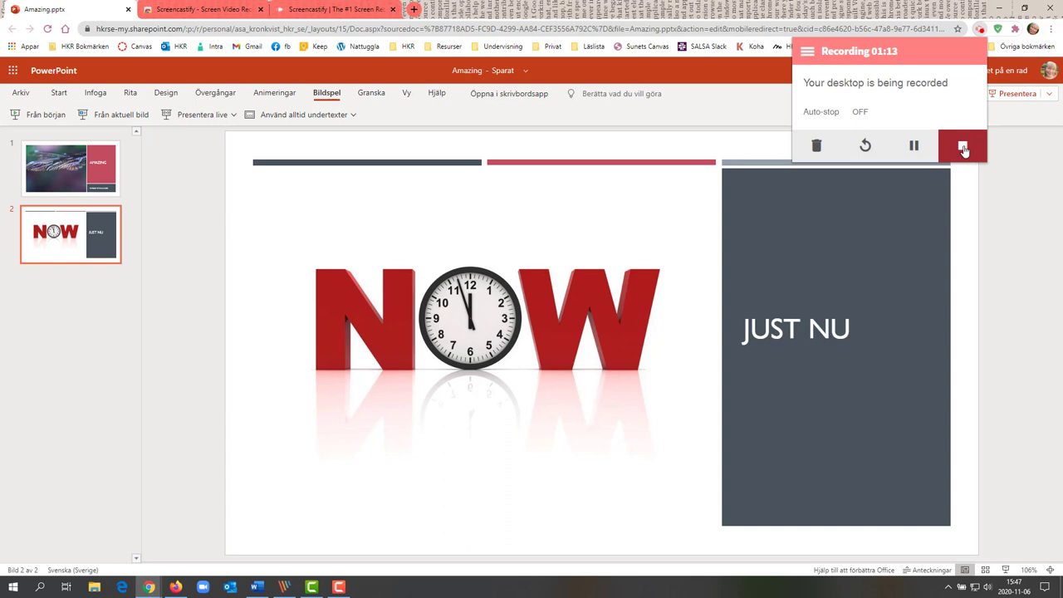
pyautogui.click(964, 148)
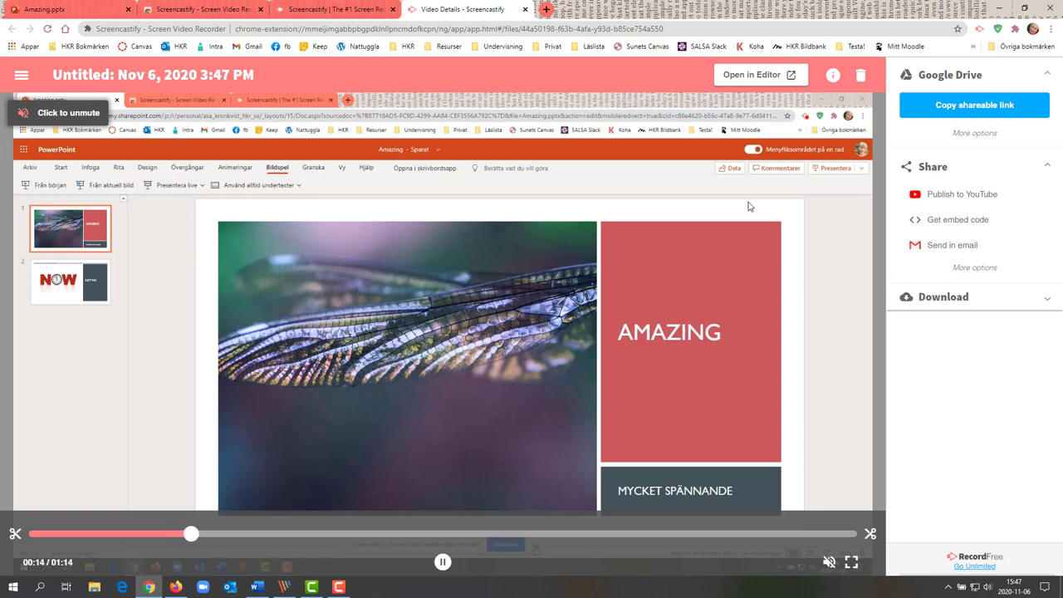
pyautogui.click(762, 76)
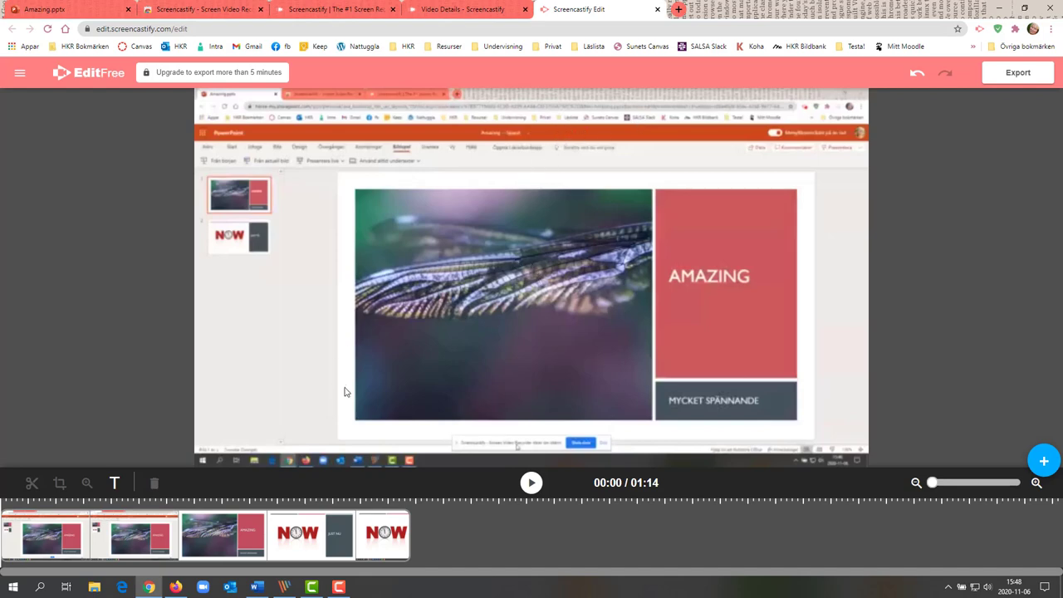
# Play the recording, pause at 00:27 where the full-size first slide starts, and select the clip
pyautogui.click(46, 503)
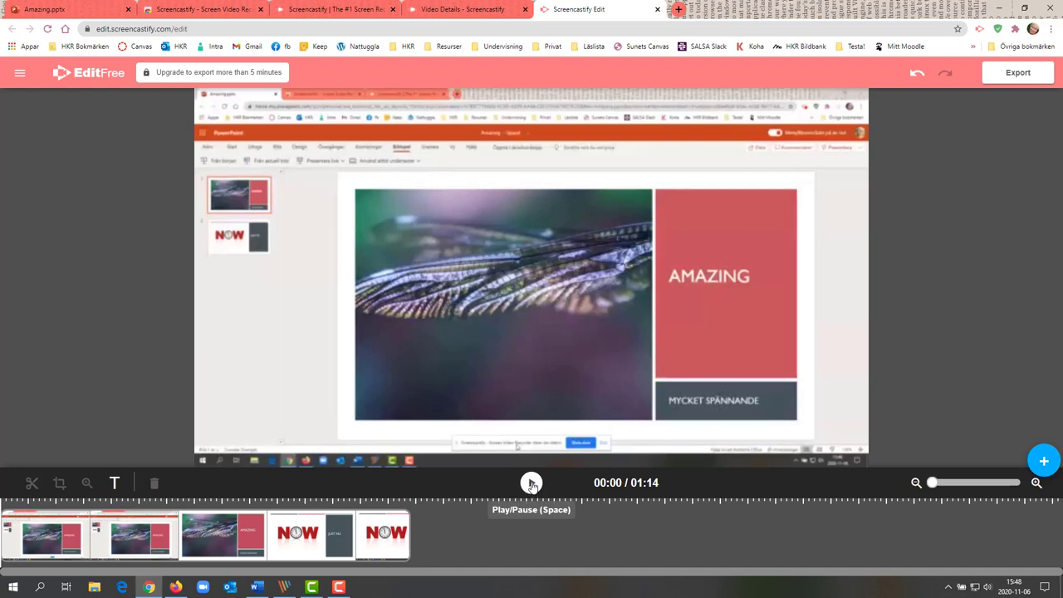
pyautogui.click(532, 484)
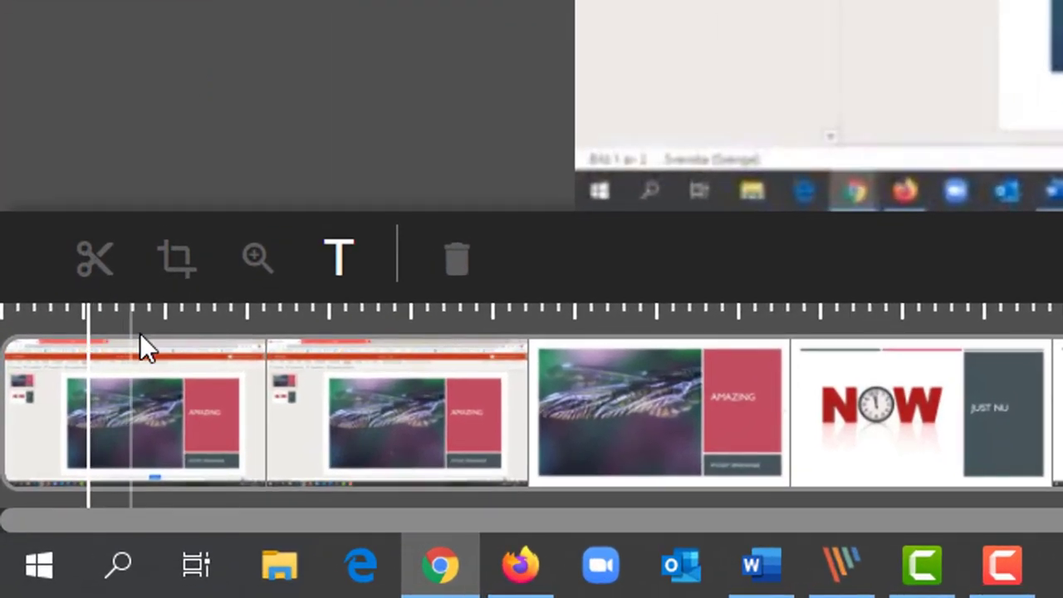
pyautogui.click(184, 337)
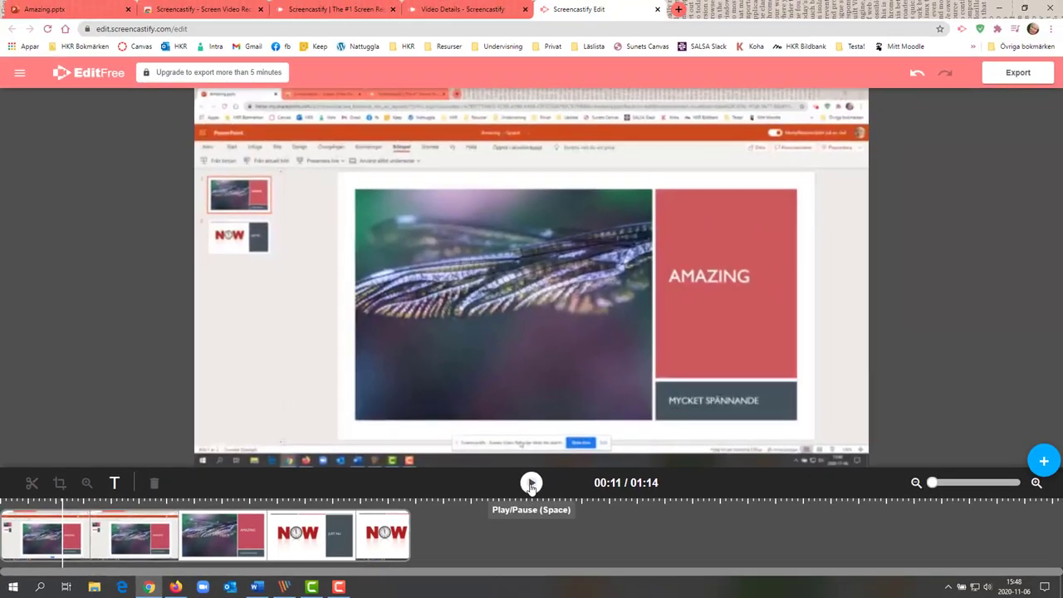
pyautogui.click(532, 483)
pyautogui.click(151, 534)
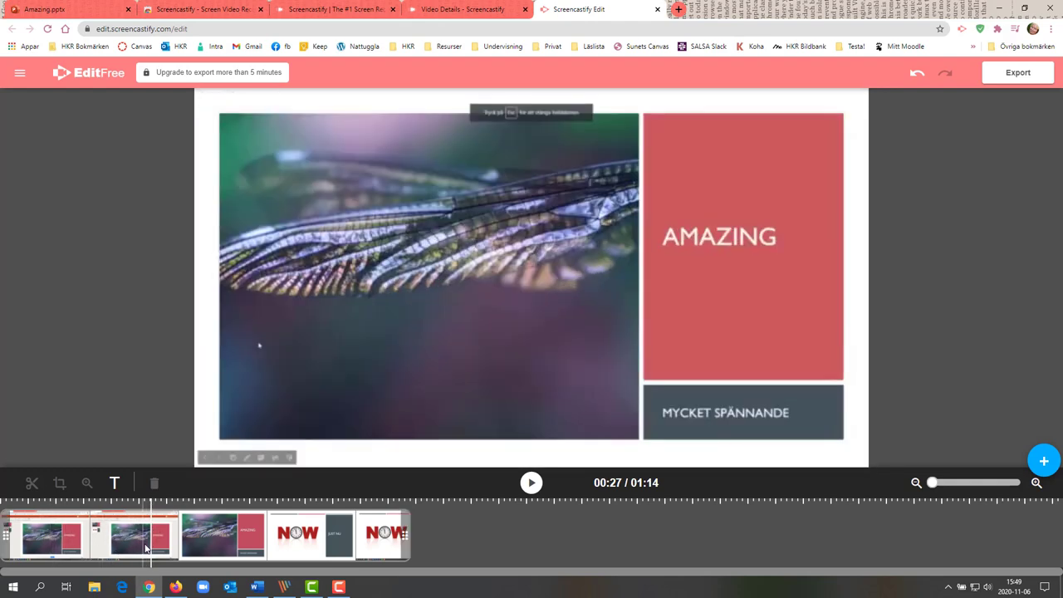
pyautogui.click(152, 542)
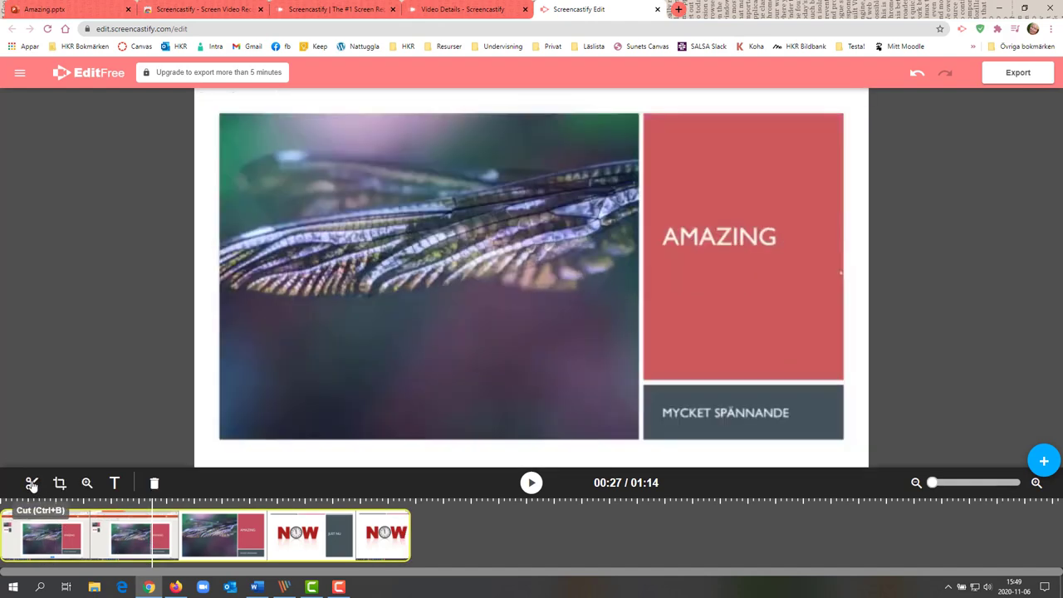
# Cut the clip at 00:27 and delete the opening part before it
pyautogui.click(32, 484)
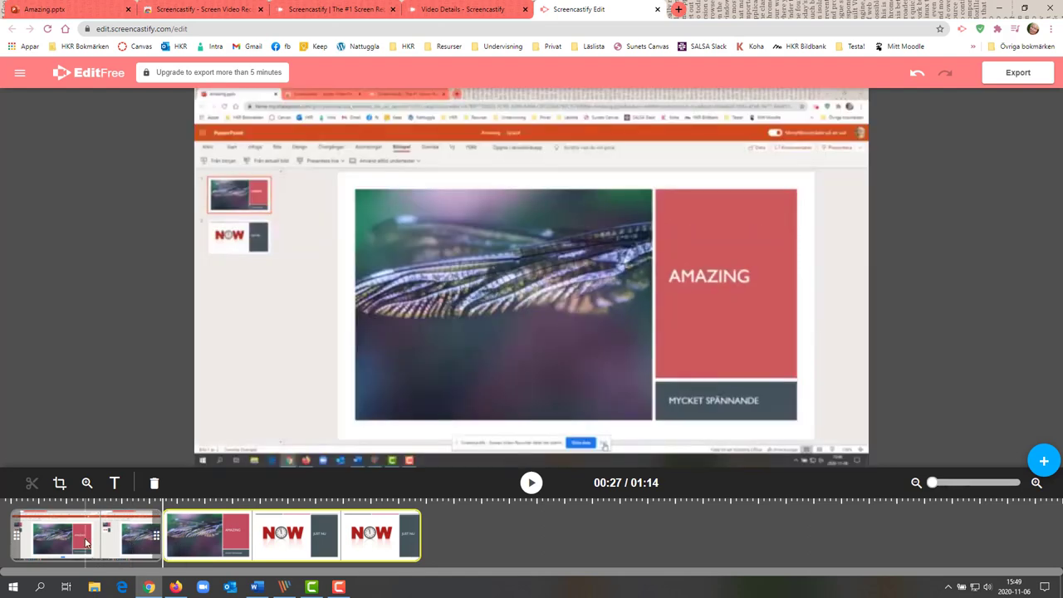
pyautogui.click(85, 542)
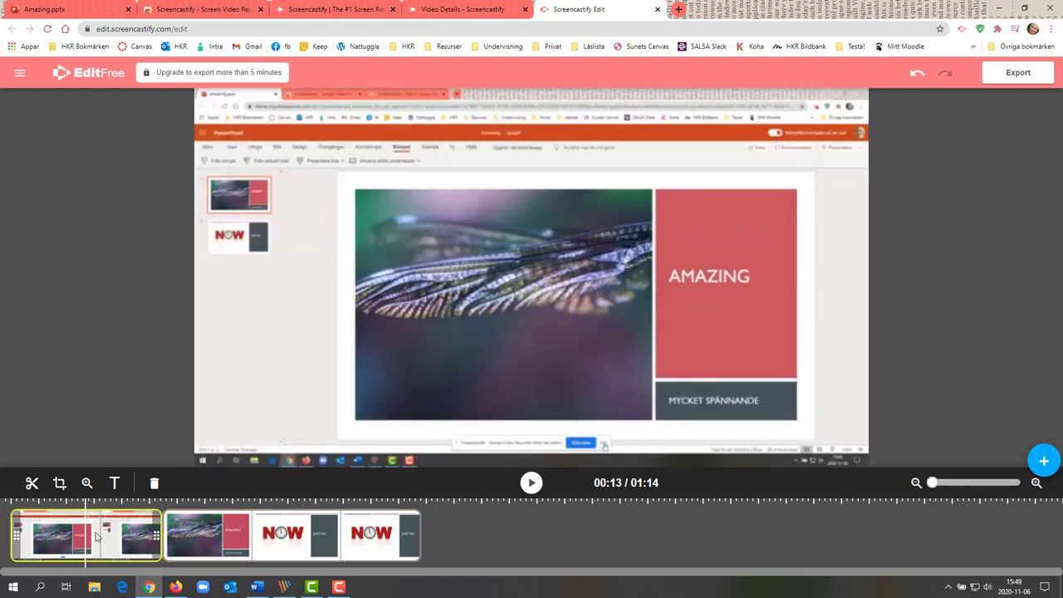
pyautogui.click(154, 484)
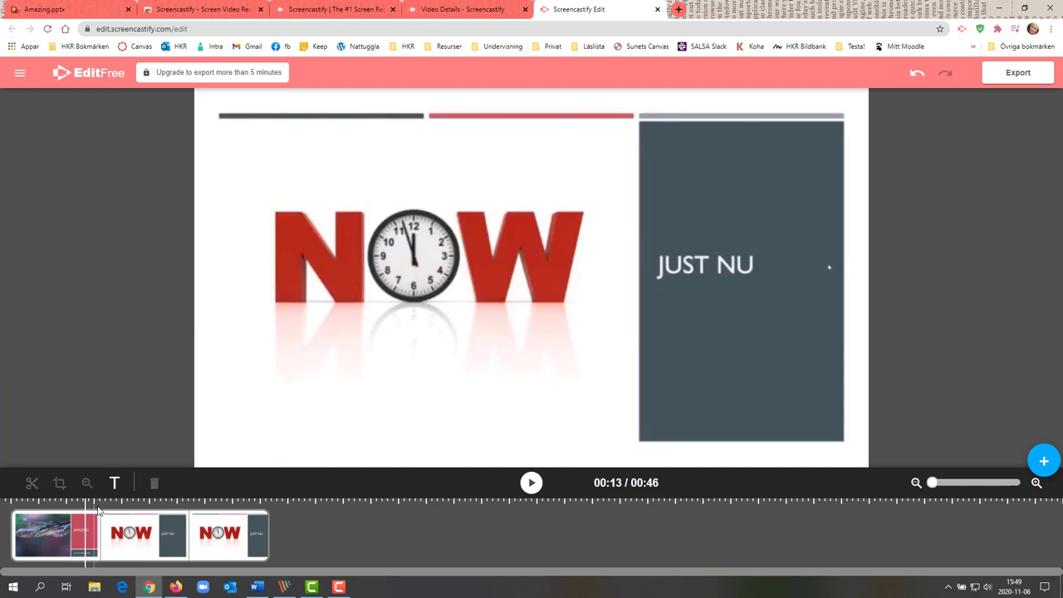
# Cut the clip again at 00:24 and delete the tail after it
pyautogui.moveTo(85, 508); pyautogui.dragTo(137, 510)
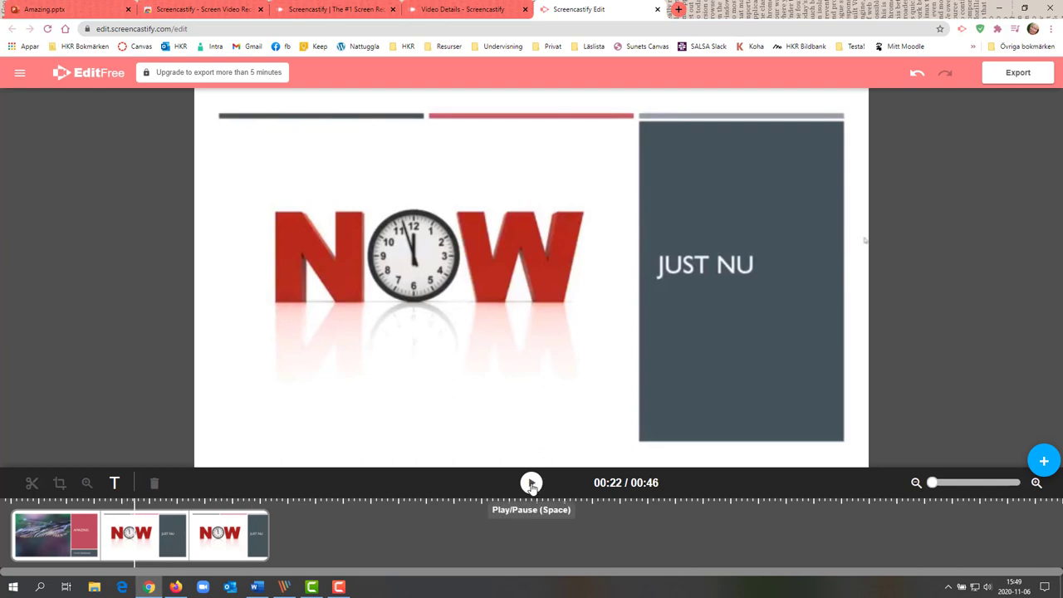
pyautogui.click(532, 483)
pyautogui.click(150, 528)
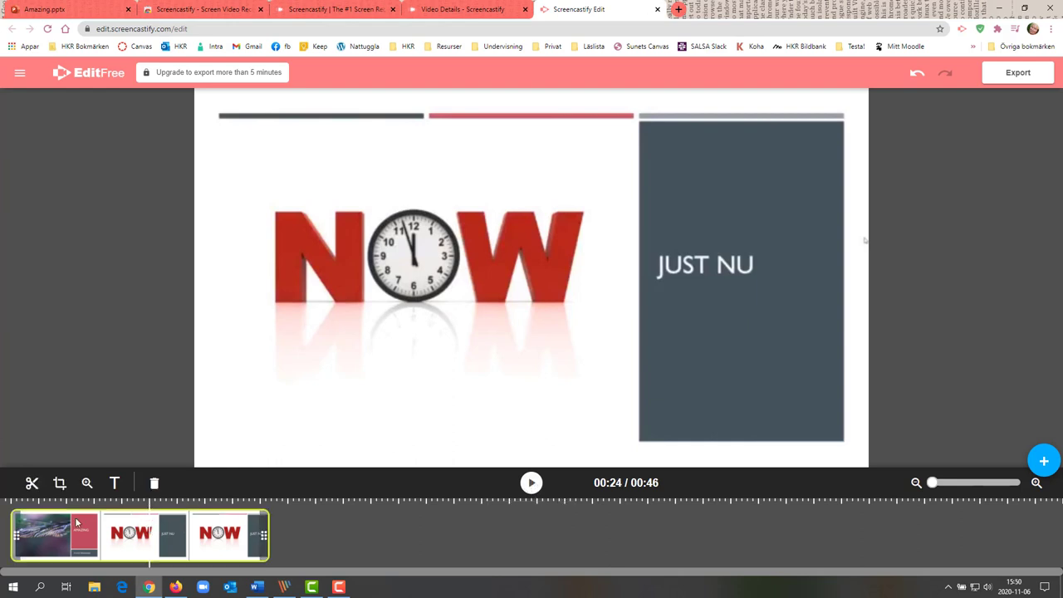
pyautogui.click(32, 483)
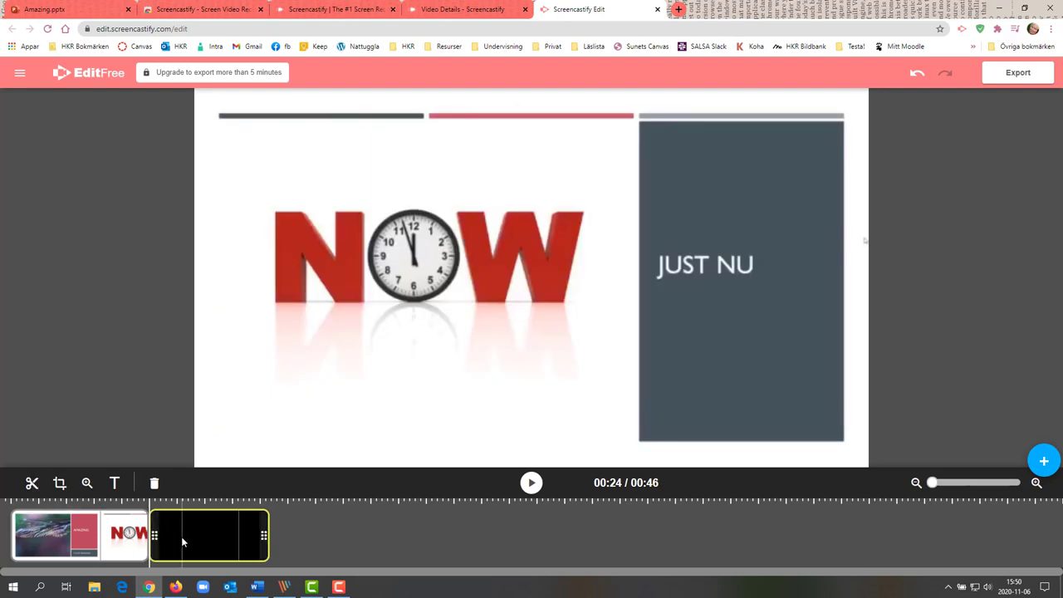
pyautogui.click(184, 540)
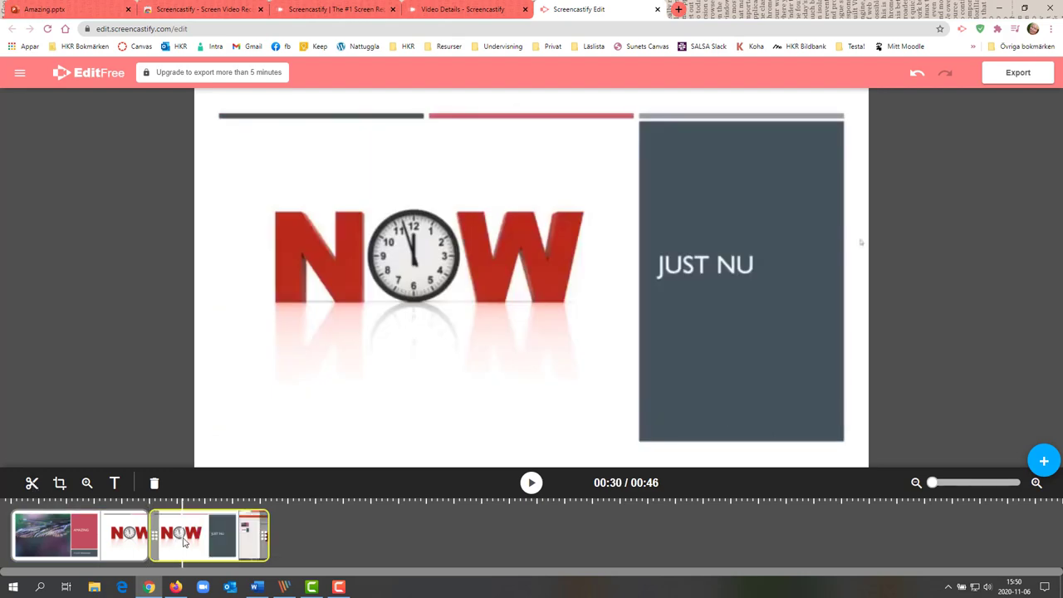
pyautogui.press('Delete')
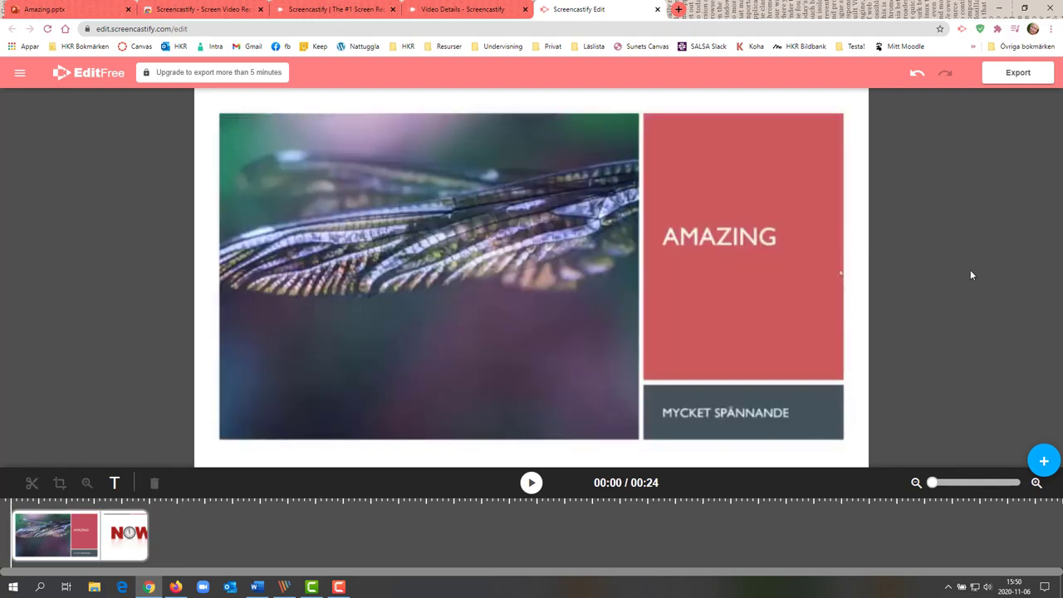
# Export the trimmed video as MP4 named 'Fantastiska fjädrar' and save it to the desktop
pyautogui.click(1006, 79)
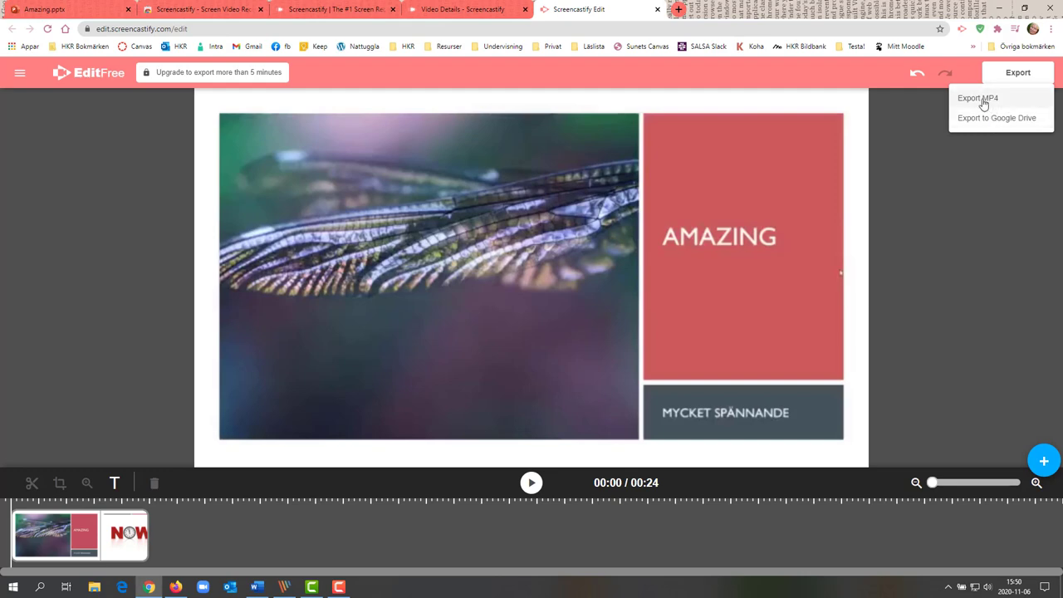
pyautogui.click(983, 103)
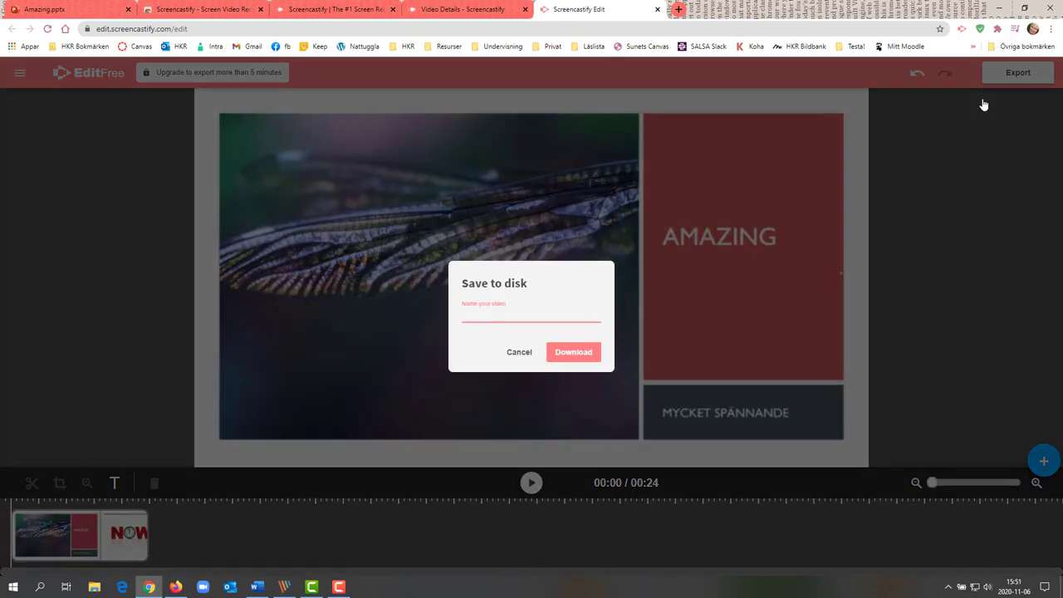
pyautogui.write('Fantastiska fjädrar')
pyautogui.click(572, 358)
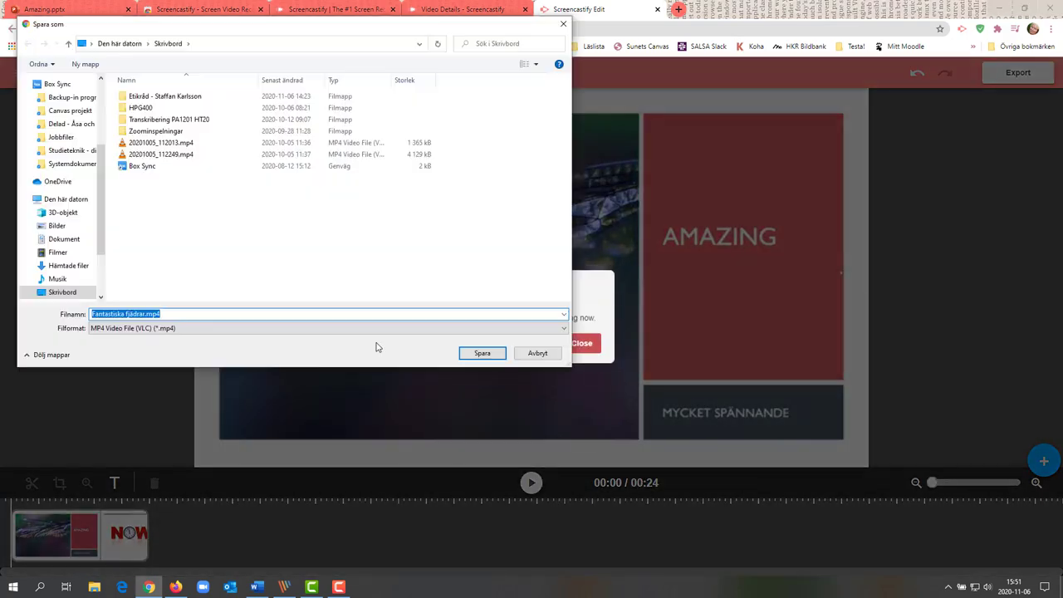
pyautogui.click(481, 353)
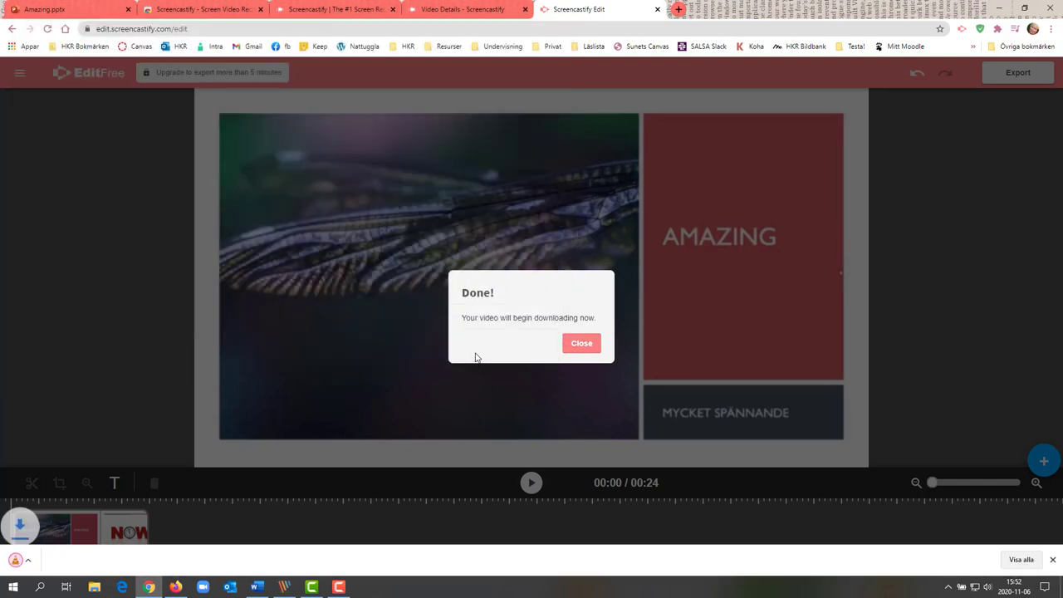